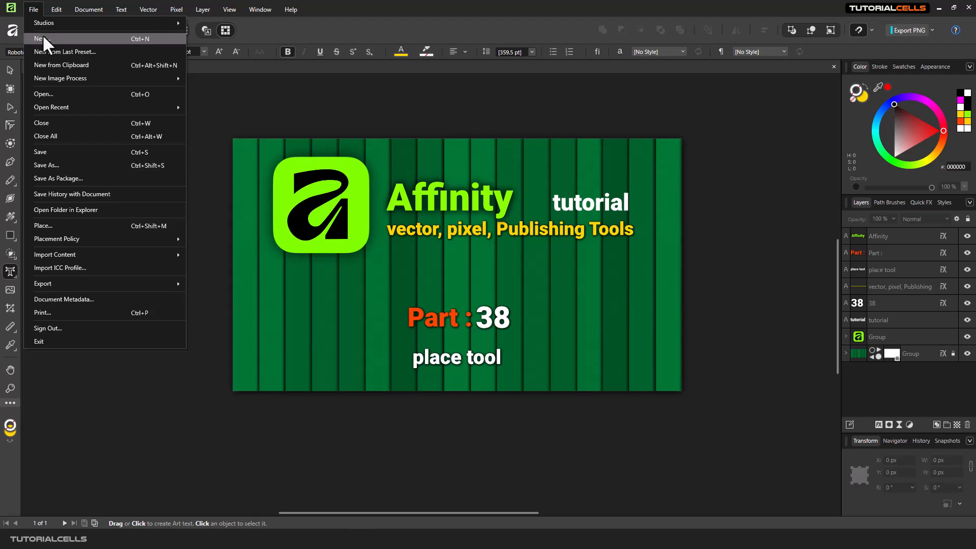
# Create a new landscape A4 document and draw a rectangle about 63 × 40 mm near the page's upper-left corner.
pyautogui.click(42, 37)
pyautogui.doubleClick(182, 218)
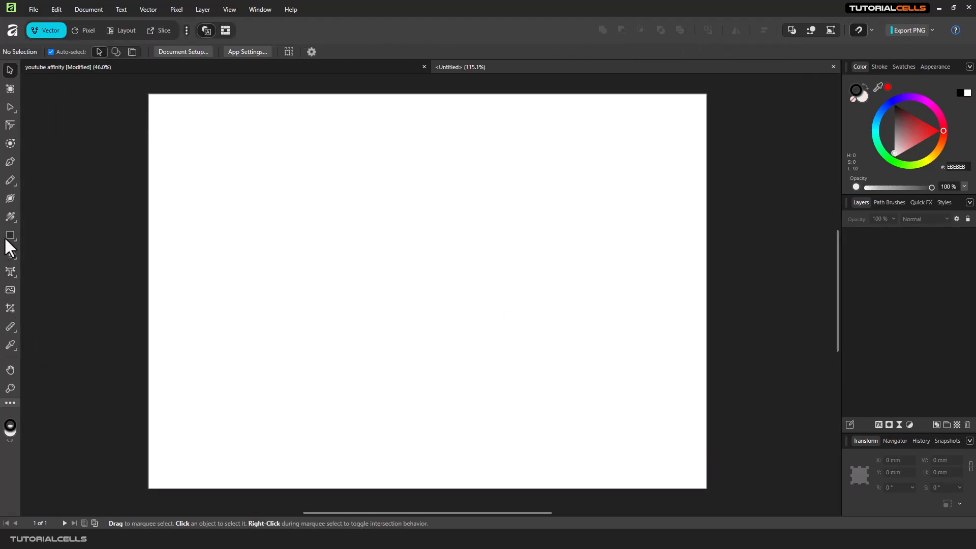
pyautogui.click(8, 238)
pyautogui.moveTo(189, 152); pyautogui.dragTo(307, 228)
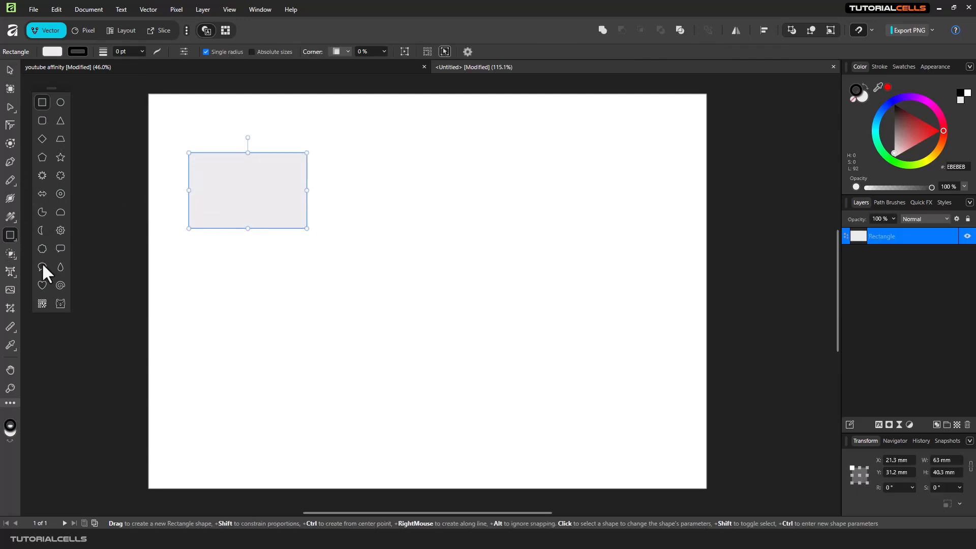
# Draw a heart about 82 × 85 mm mid-page and a rounded-rectangle callout about 70 × 47 mm below the rectangle.
pyautogui.click(42, 285)
pyautogui.moveTo(358, 185); pyautogui.dragTo(512, 345)
pyautogui.click(61, 249)
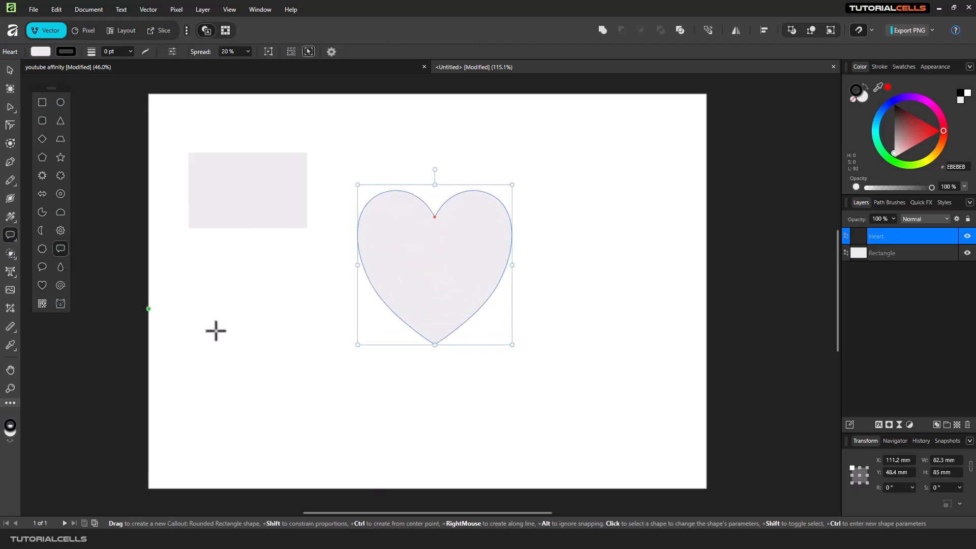
pyautogui.moveTo(215, 330); pyautogui.dragTo(347, 418)
# Fill the rectangle blue, the heart dull red and the callout yellow, and move the heart slightly up toward the rectangle.
pyautogui.click(9, 70)
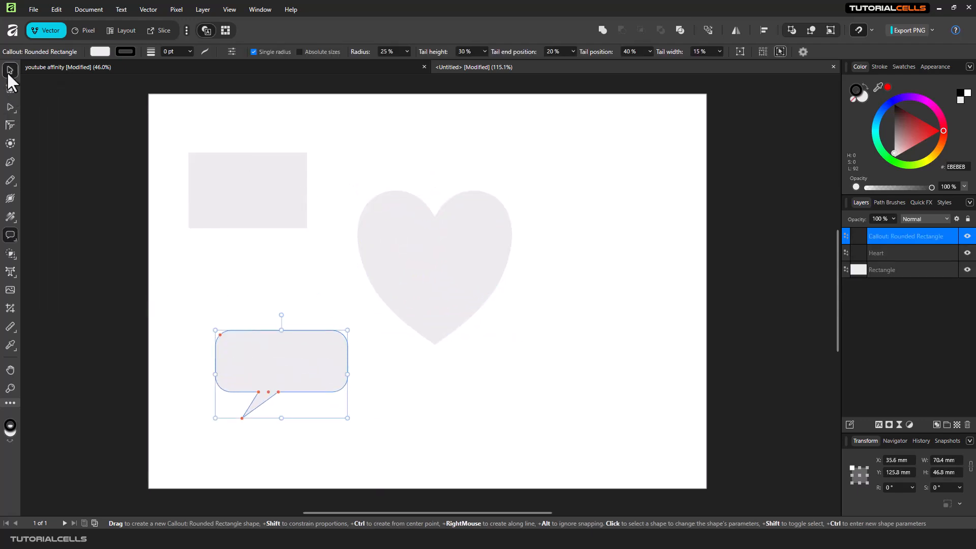
pyautogui.click(216, 170)
pyautogui.click(880, 113)
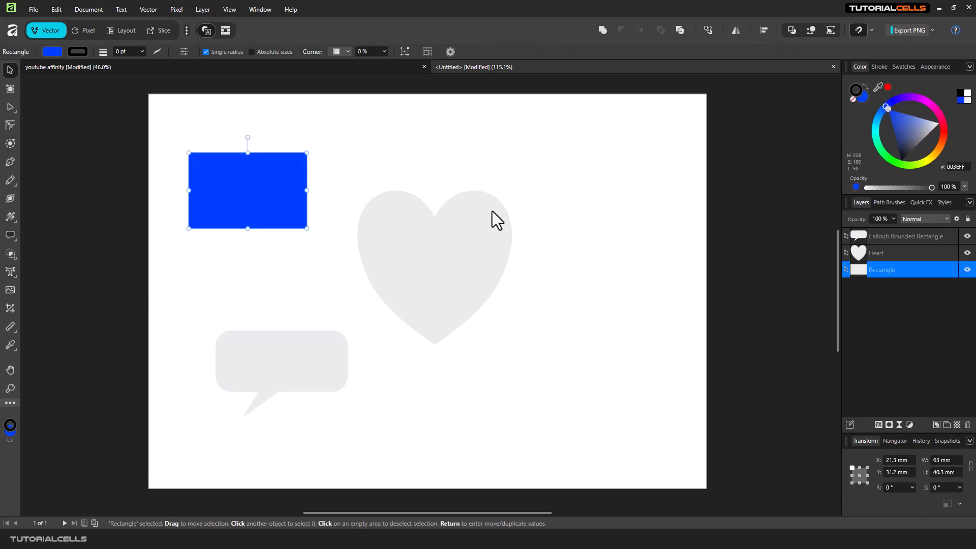
pyautogui.click(493, 213)
pyautogui.click(900, 119)
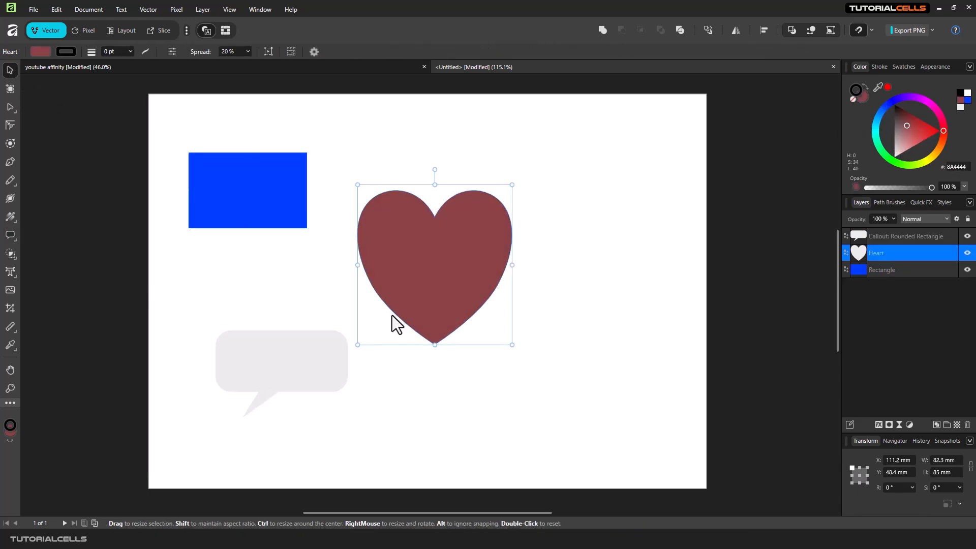
pyautogui.click(312, 364)
pyautogui.click(937, 149)
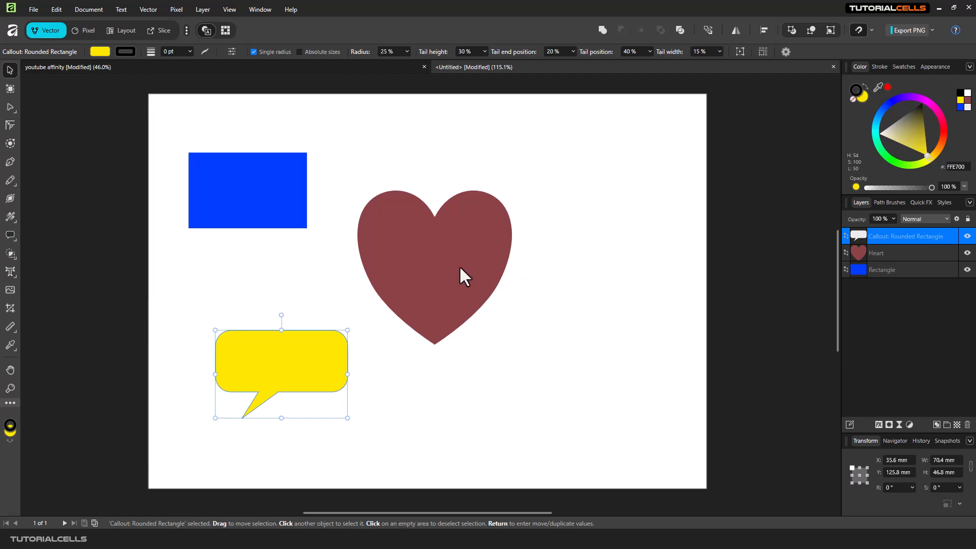
pyautogui.click(424, 247)
pyautogui.moveTo(424, 246); pyautogui.dragTo(417, 225)
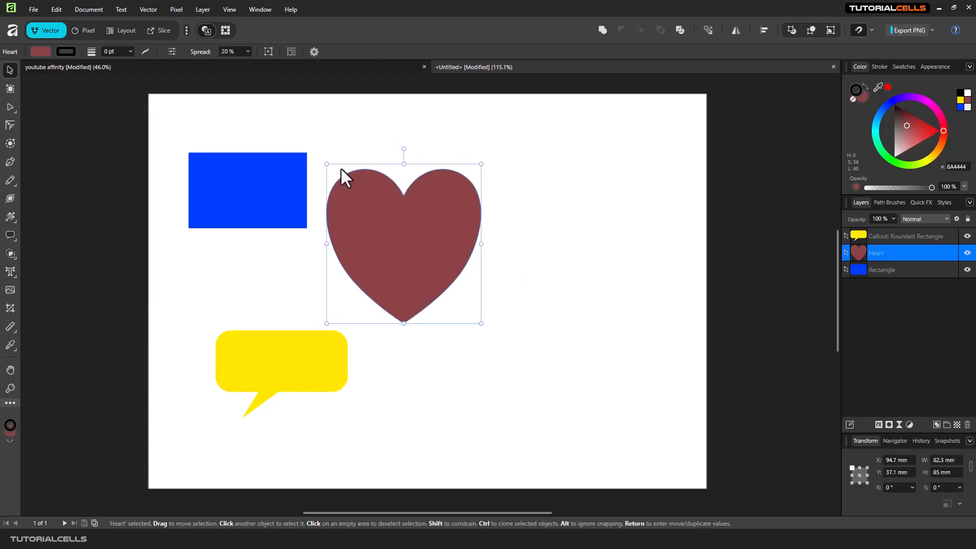
# Place the TutorialCells image from the Desktop at its default size near the page's upper-right corner.
pyautogui.click(9, 294)
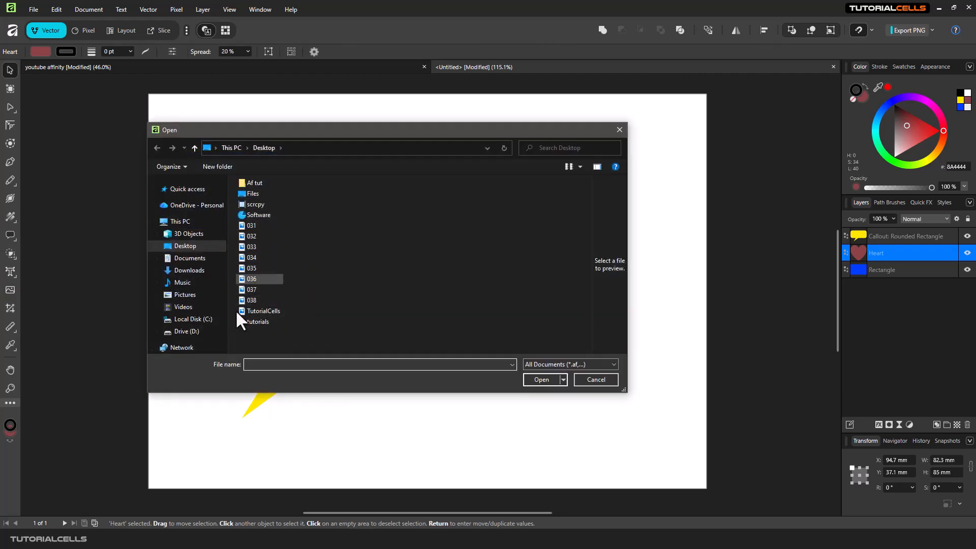
pyautogui.click(600, 365)
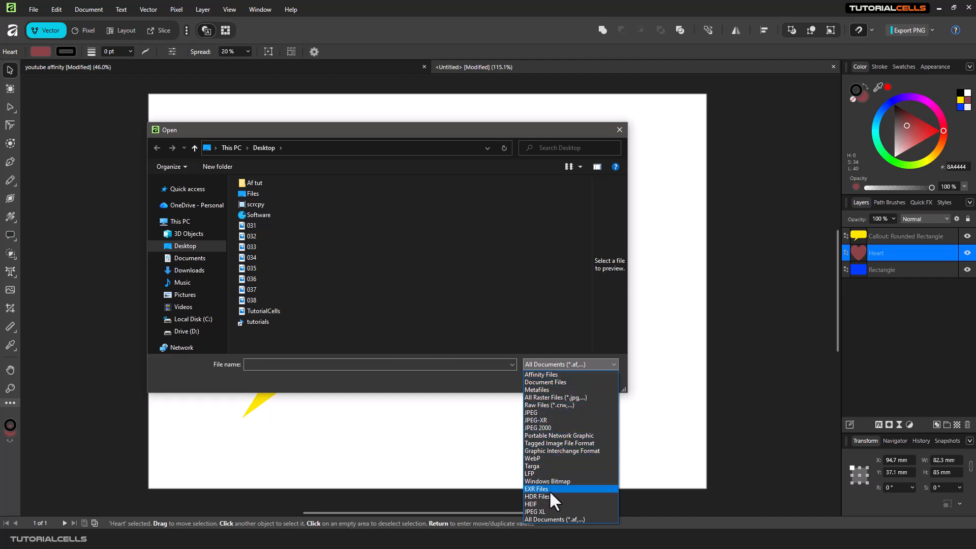
pyautogui.click(386, 365)
pyautogui.doubleClick(278, 310)
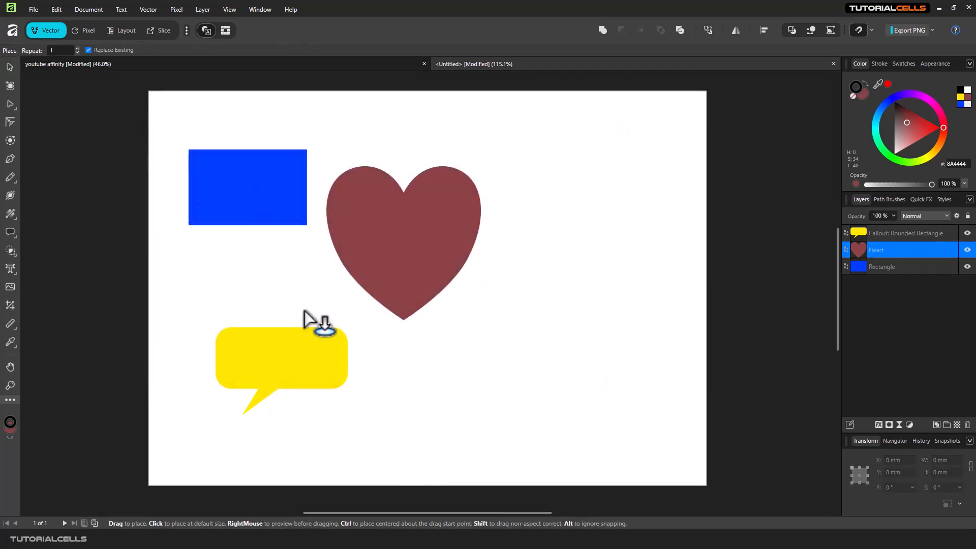
pyautogui.click(618, 187)
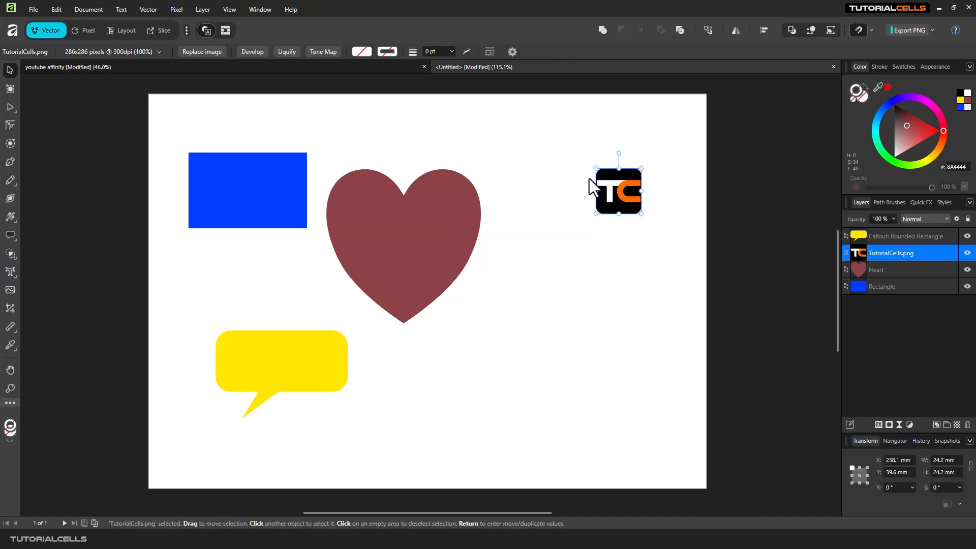
# Place a second TutorialCells image about 88 mm wide and position it just below the small logo.
pyautogui.click(10, 289)
pyautogui.doubleClick(263, 308)
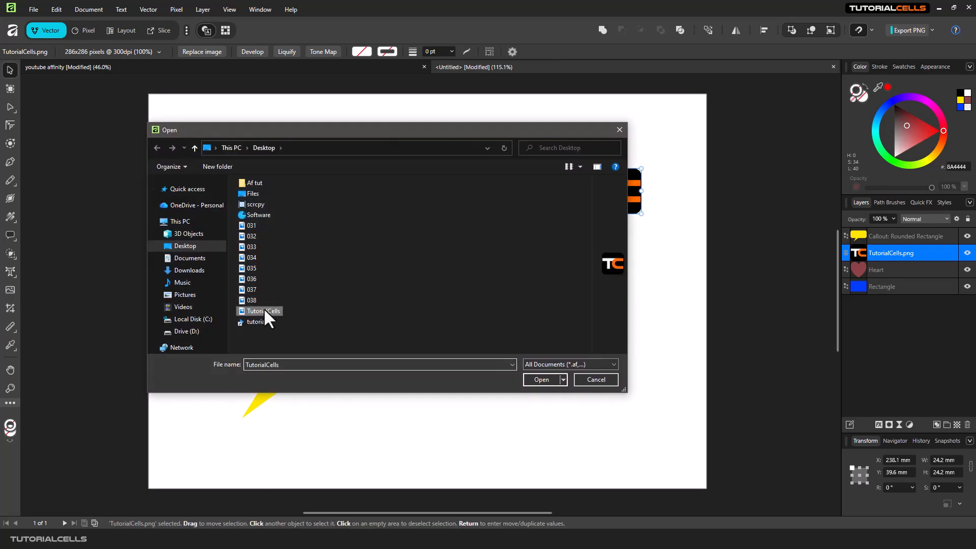
pyautogui.moveTo(453, 299); pyautogui.dragTo(655, 429)
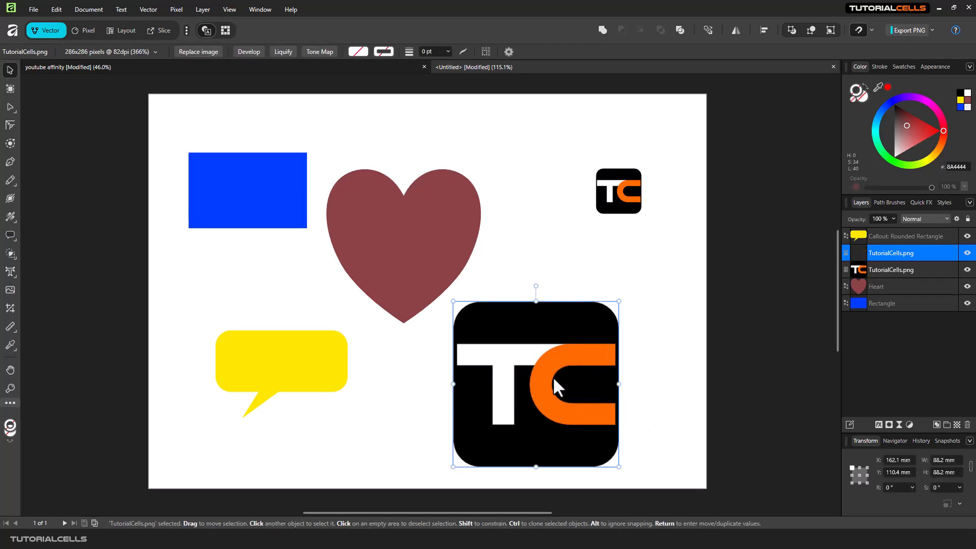
pyautogui.moveTo(508, 362); pyautogui.dragTo(520, 284)
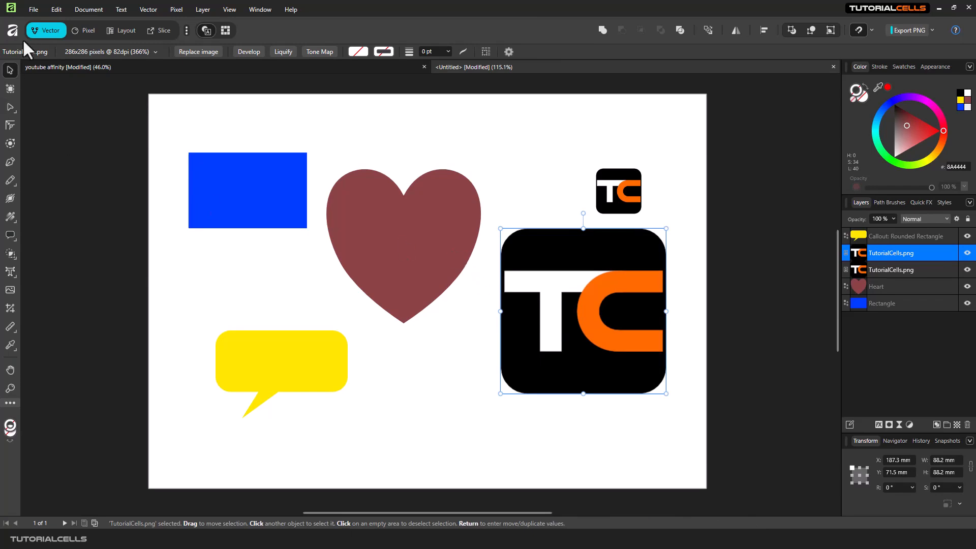
# Save the document to the Desktop as an Affinity file named hhhhh.
pyautogui.click(33, 9)
pyautogui.click(80, 167)
pyautogui.write('hhhhh')
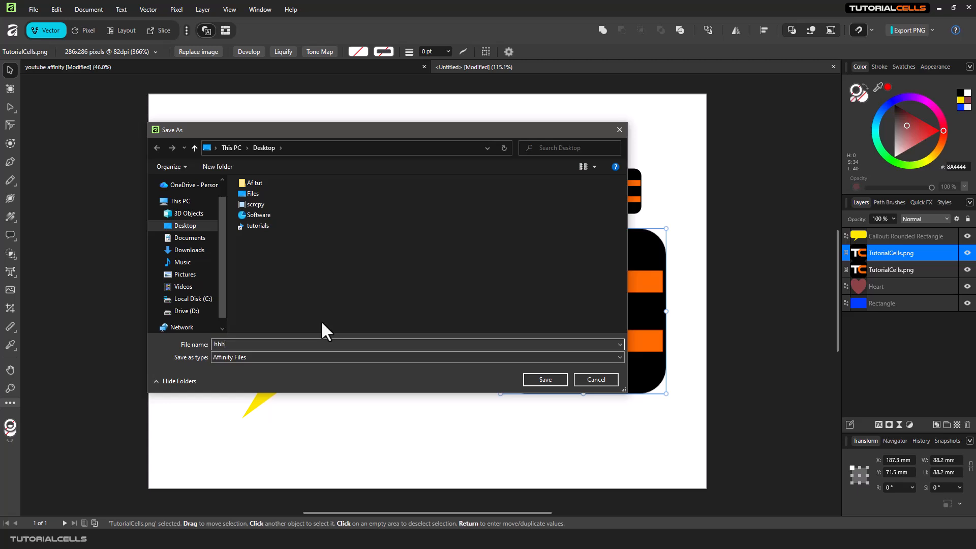
pyautogui.click(529, 379)
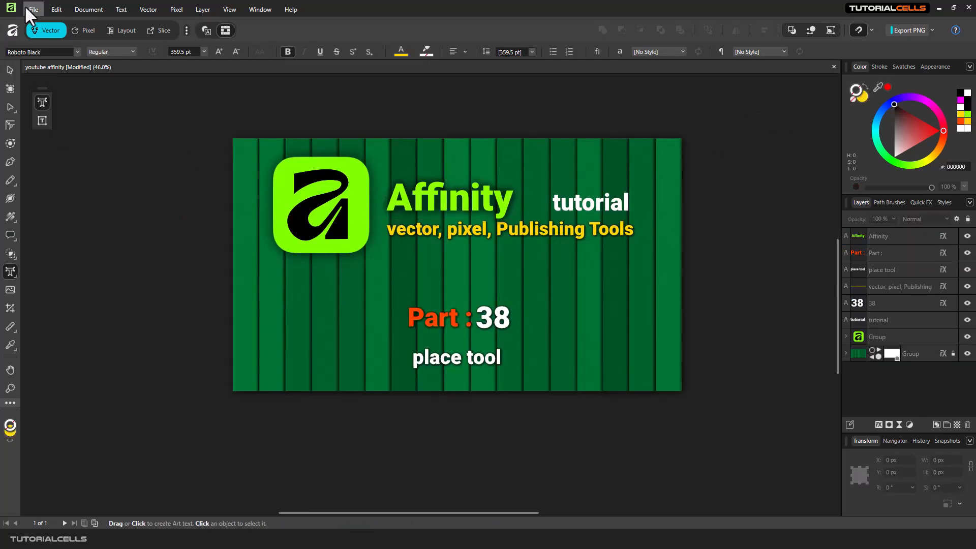
# Create another new landscape document from the A4 RGB preset, 297 × 210 mm.
pyautogui.click(30, 9)
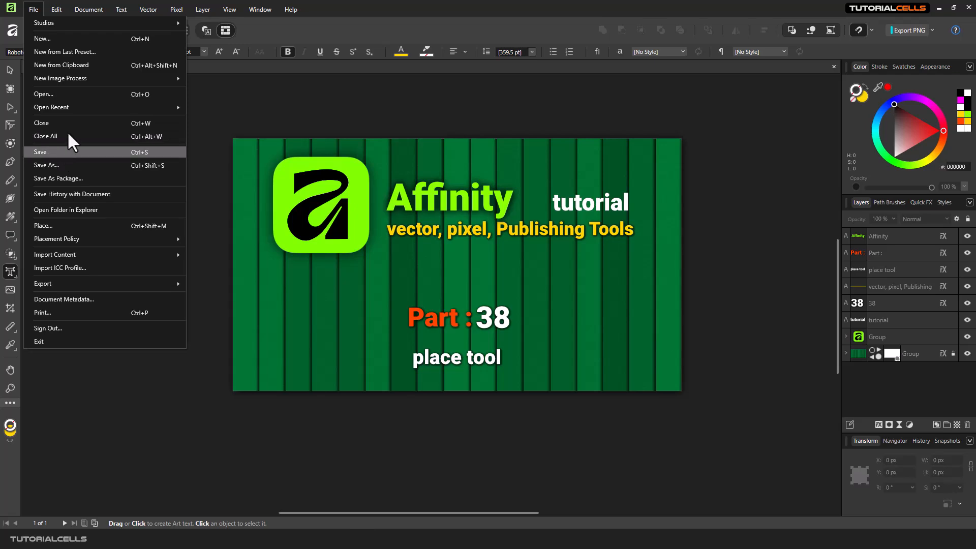
pyautogui.click(66, 36)
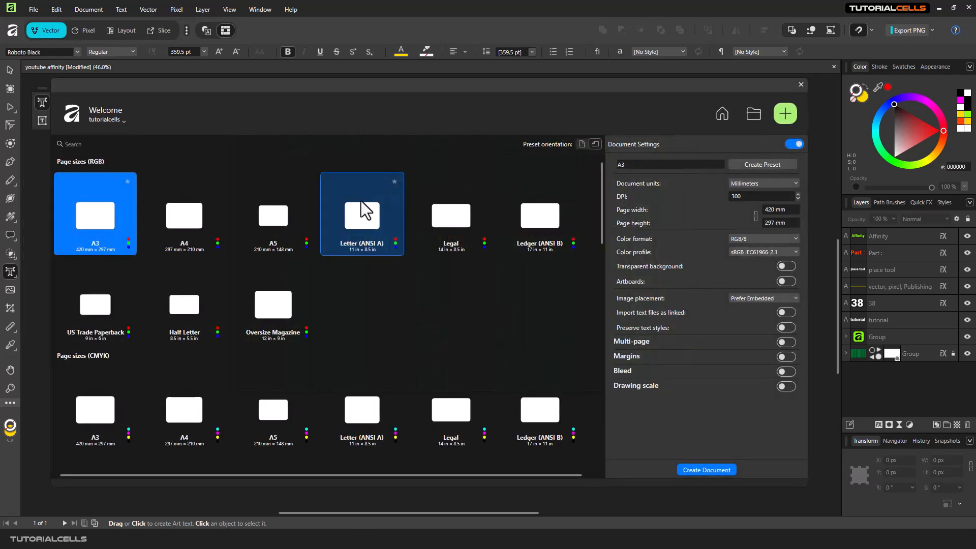
pyautogui.doubleClick(203, 215)
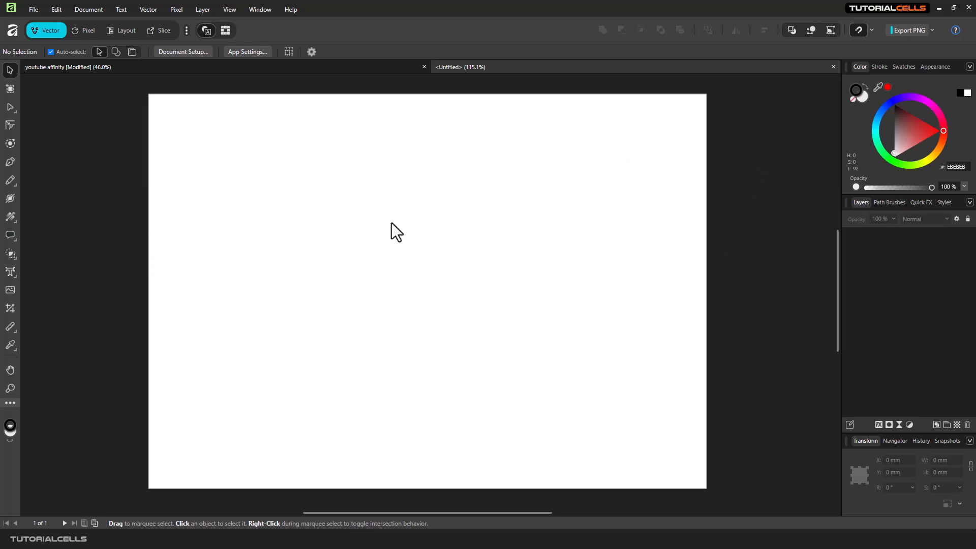
# Place the hhhhh Affinity file from the Desktop about 161 × 114 mm in size in the page's upper-left area.
pyautogui.click(10, 290)
pyautogui.click(259, 312)
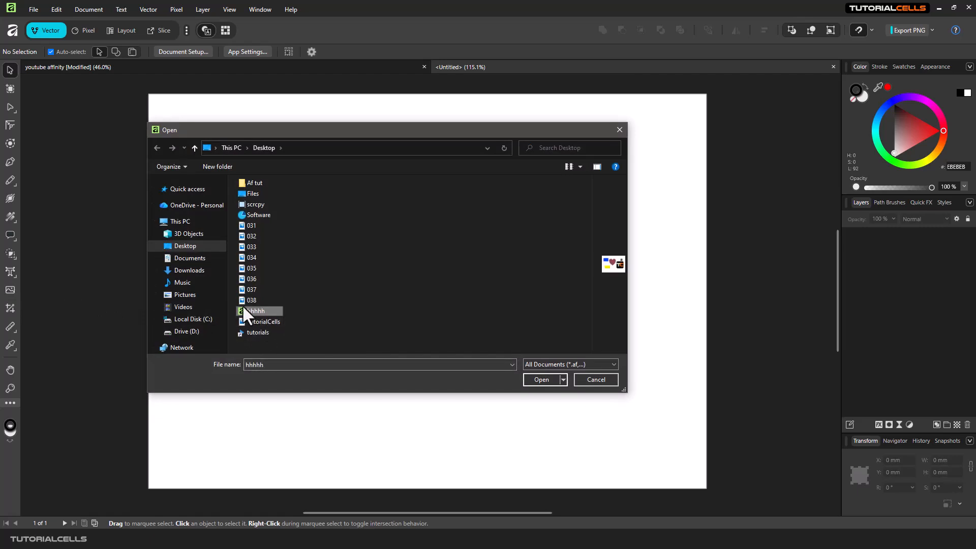
pyautogui.click(535, 380)
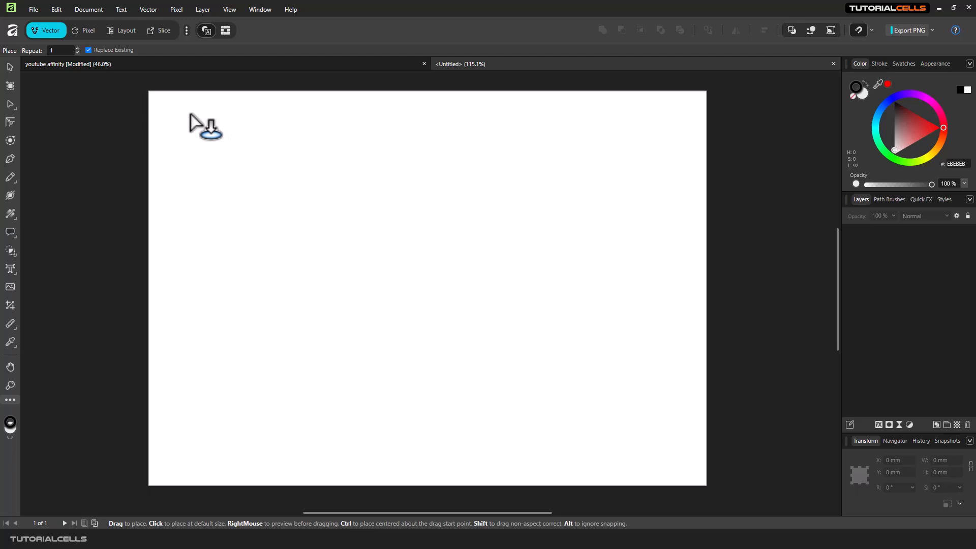
pyautogui.click(191, 116)
pyautogui.moveTo(386, 265); pyautogui.dragTo(482, 308)
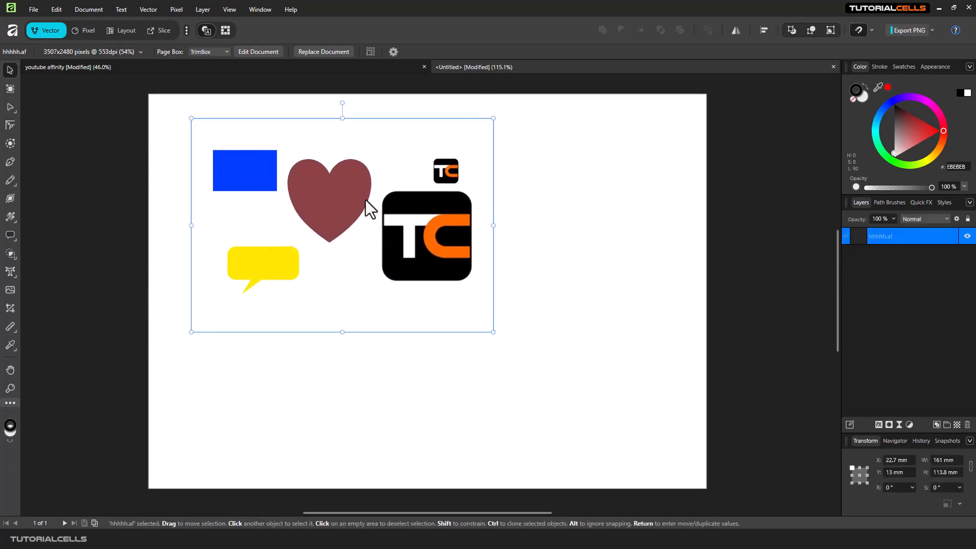
pyautogui.moveTo(340, 199); pyautogui.dragTo(341, 202)
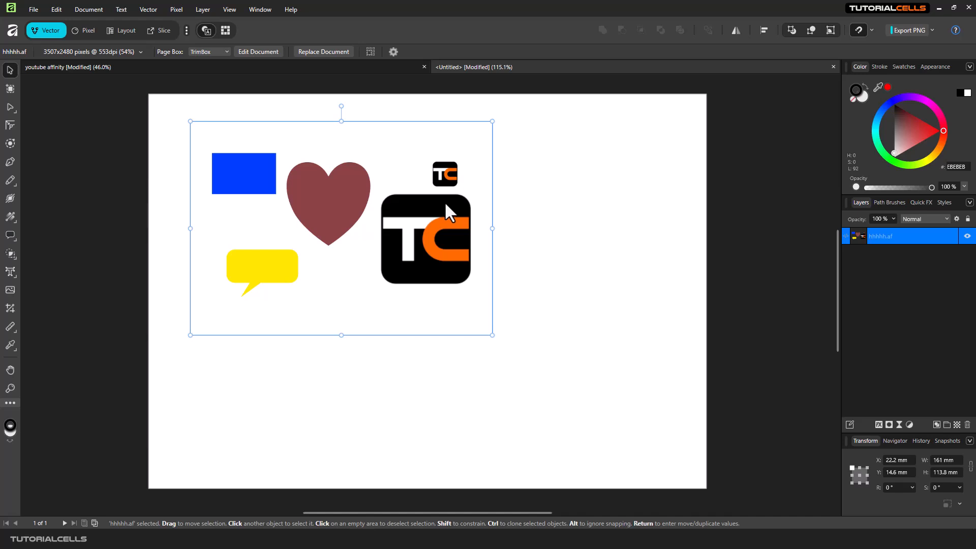
# Open the placed hhhhh file for editing, return to the untitled document and shift the placed file slightly toward the page's upper-left corner.
pyautogui.click(251, 49)
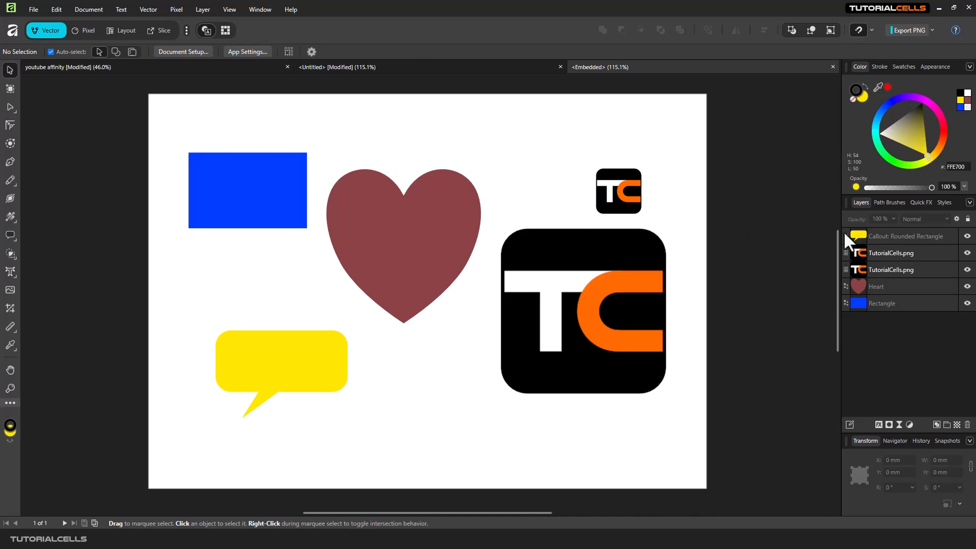
pyautogui.click(405, 65)
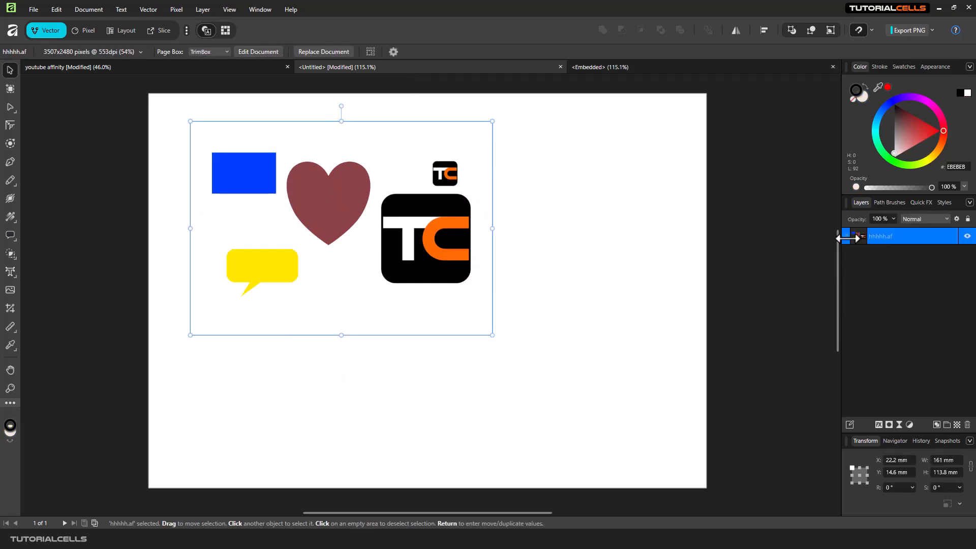
pyautogui.moveTo(435, 236); pyautogui.dragTo(387, 218)
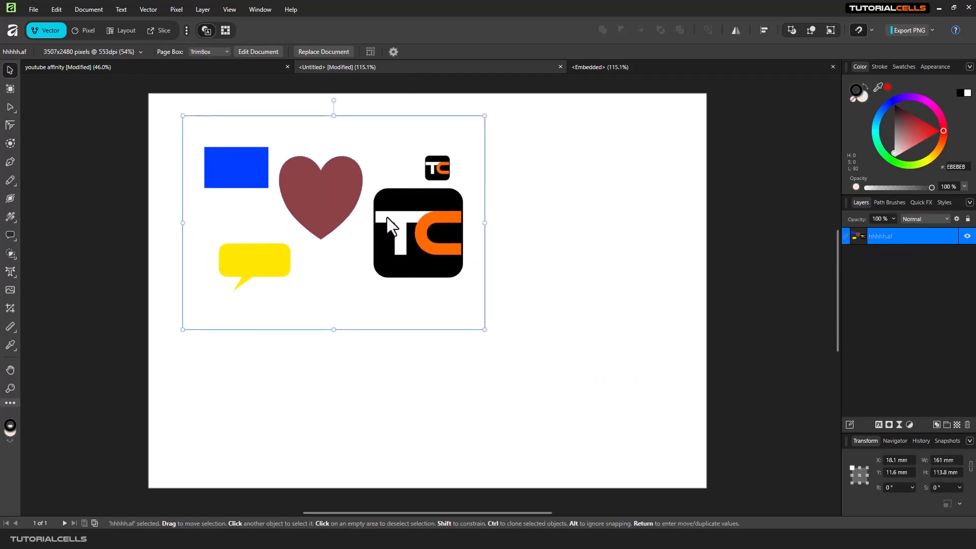
# Reopen the embedded document for editing and move the small and large TC logos up toward the page's upper-right corner.
pyautogui.doubleClick(404, 226)
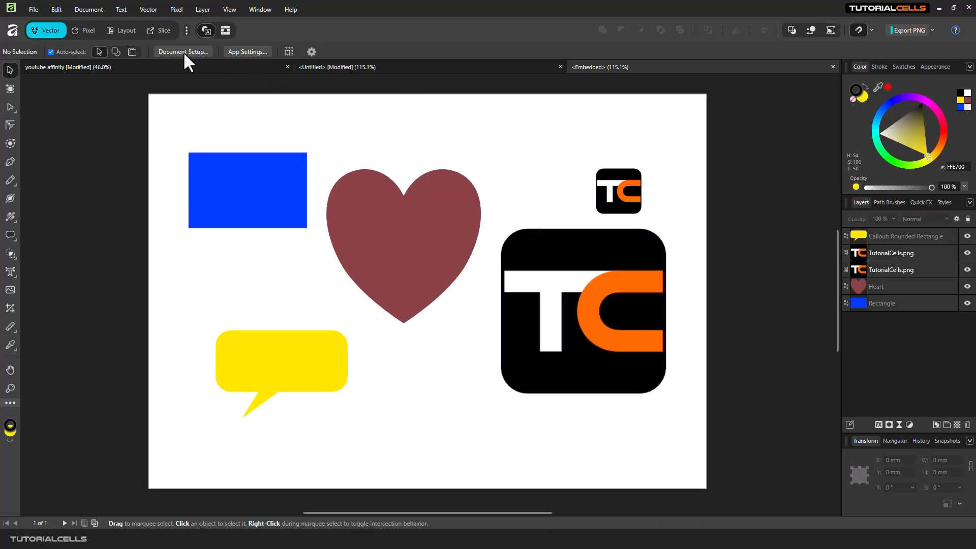
pyautogui.moveTo(580, 275); pyautogui.dragTo(584, 299)
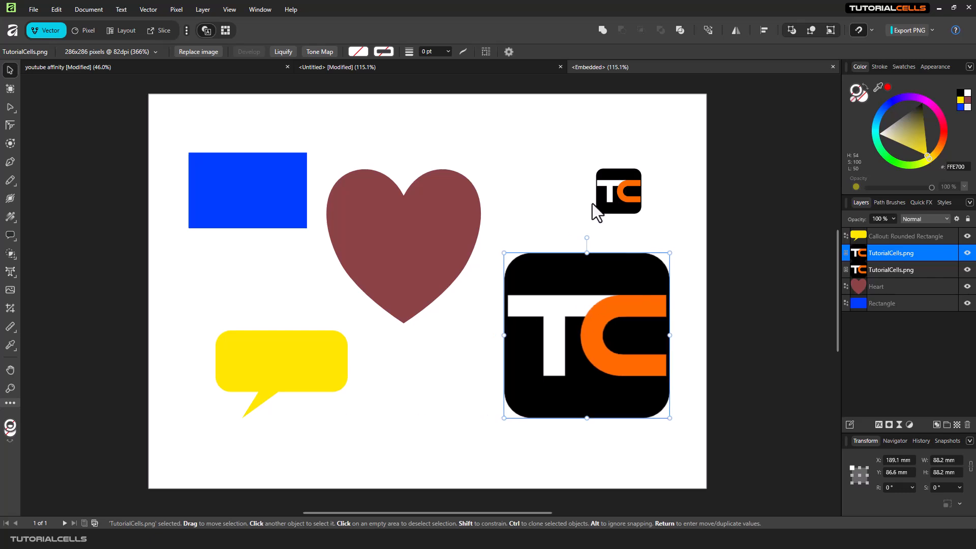
pyautogui.moveTo(626, 183); pyautogui.dragTo(654, 139)
pyautogui.moveTo(590, 261); pyautogui.dragTo(607, 191)
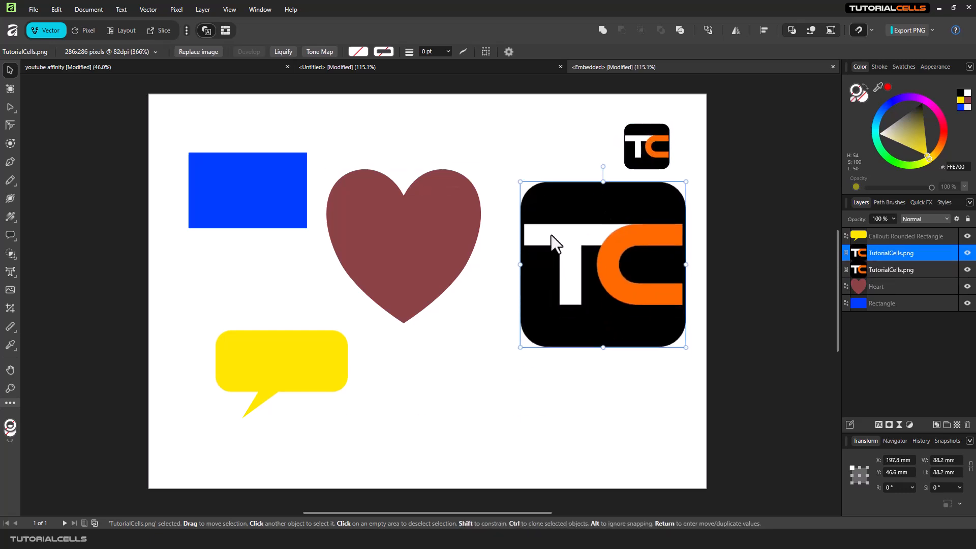
# Move the heart, rectangle, callout and large logo upward so all objects sit in the upper part of the embedded page.
pyautogui.moveTo(449, 204); pyautogui.dragTo(464, 159)
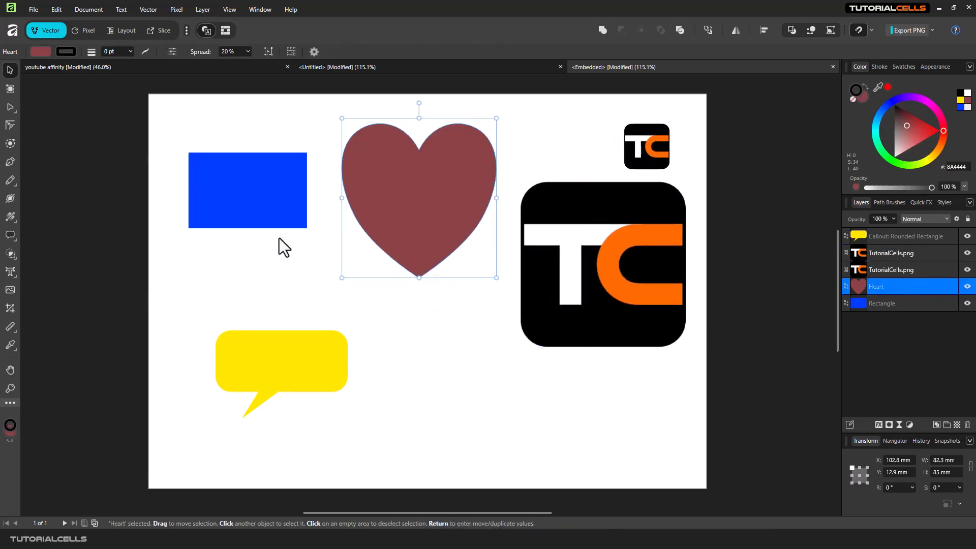
pyautogui.moveTo(282, 219); pyautogui.dragTo(257, 185)
pyautogui.moveTo(303, 346); pyautogui.dragTo(273, 235)
pyautogui.moveTo(396, 255); pyautogui.dragTo(384, 235)
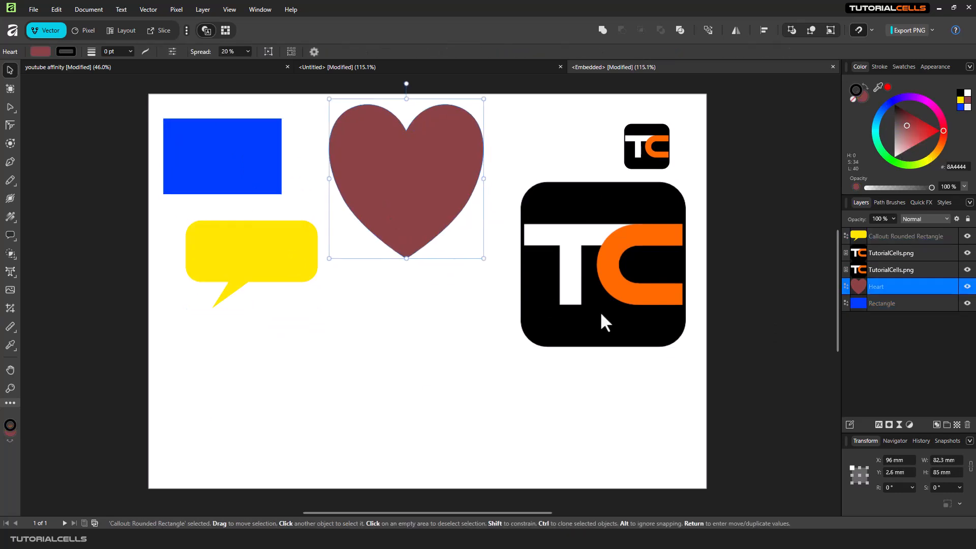
pyautogui.moveTo(601, 314); pyautogui.dragTo(586, 273)
# Check the placed hhhhh file in the untitled document, and return to the embedded document with nothing selected.
pyautogui.click(413, 68)
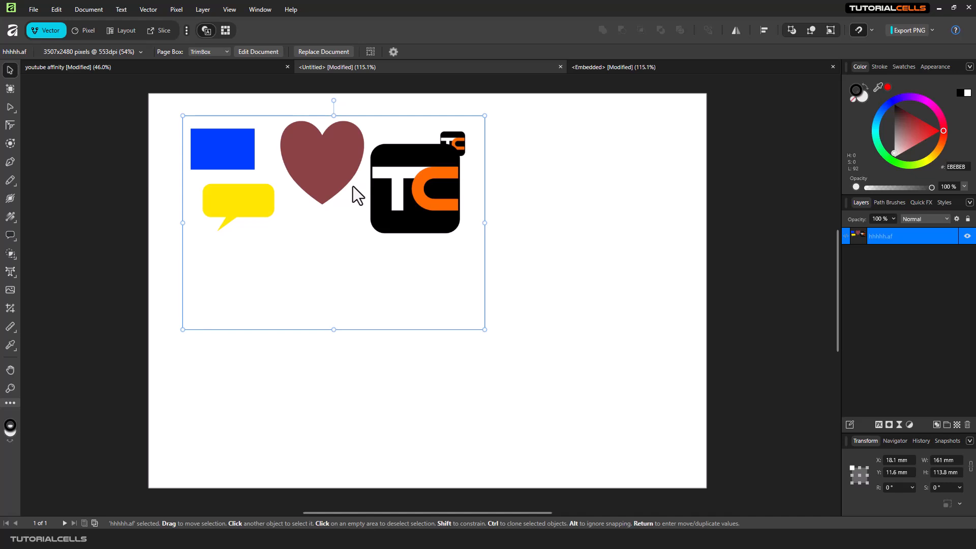
pyautogui.click(652, 69)
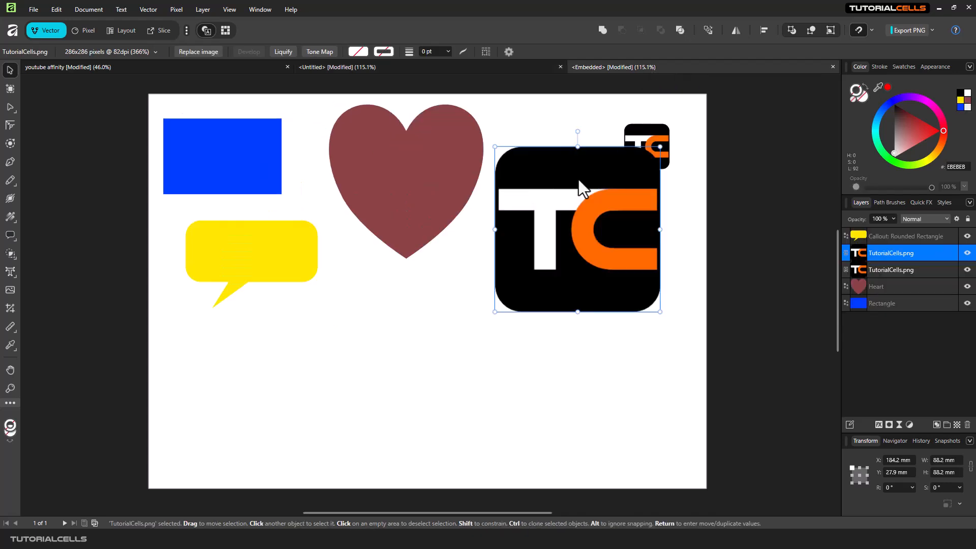
pyautogui.click(441, 258)
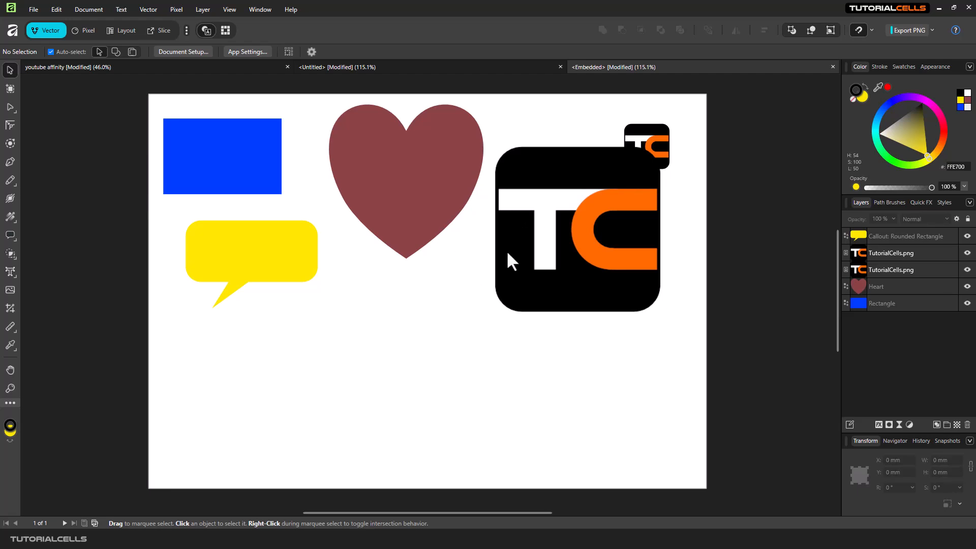
# Move the large TC logo slightly down and left in the embedded document, and check the placed file in the untitled document.
pyautogui.click(507, 220)
pyautogui.moveTo(568, 217); pyautogui.dragTo(557, 240)
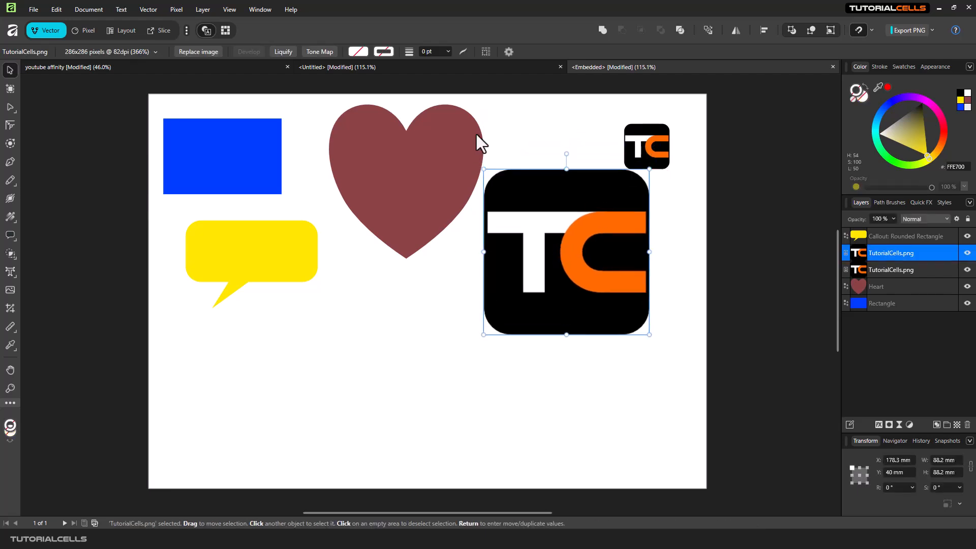
pyautogui.click(499, 66)
pyautogui.moveTo(408, 177); pyautogui.dragTo(410, 171)
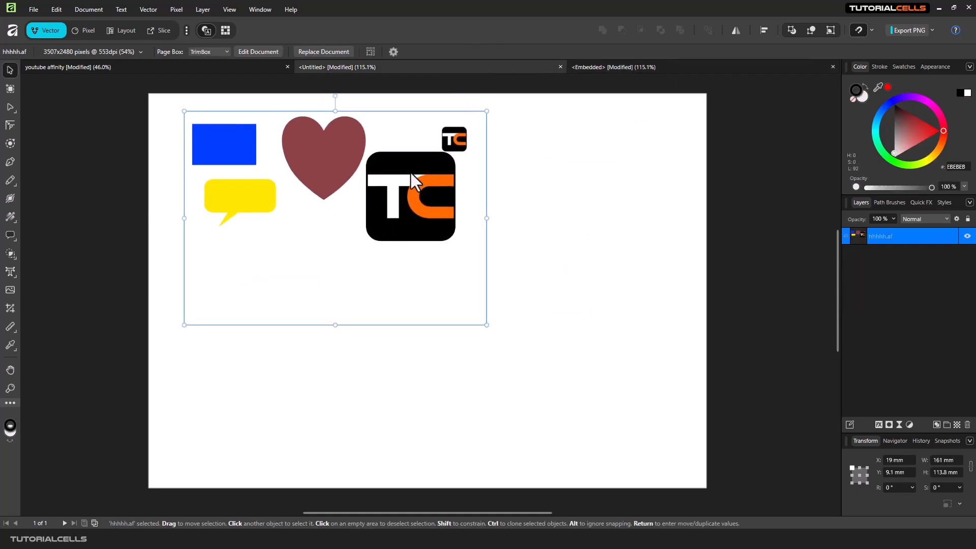
# Close the untitled document along with its embedded document, and open the hhhhh file from the Desktop with nothing selected.
pyautogui.click(560, 67)
pyautogui.click(490, 281)
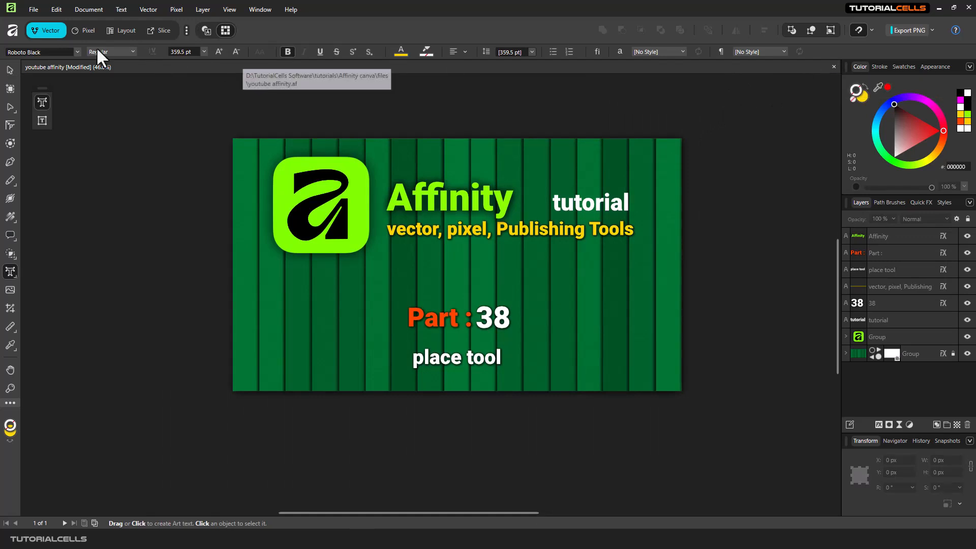
pyautogui.click(32, 9)
pyautogui.click(72, 94)
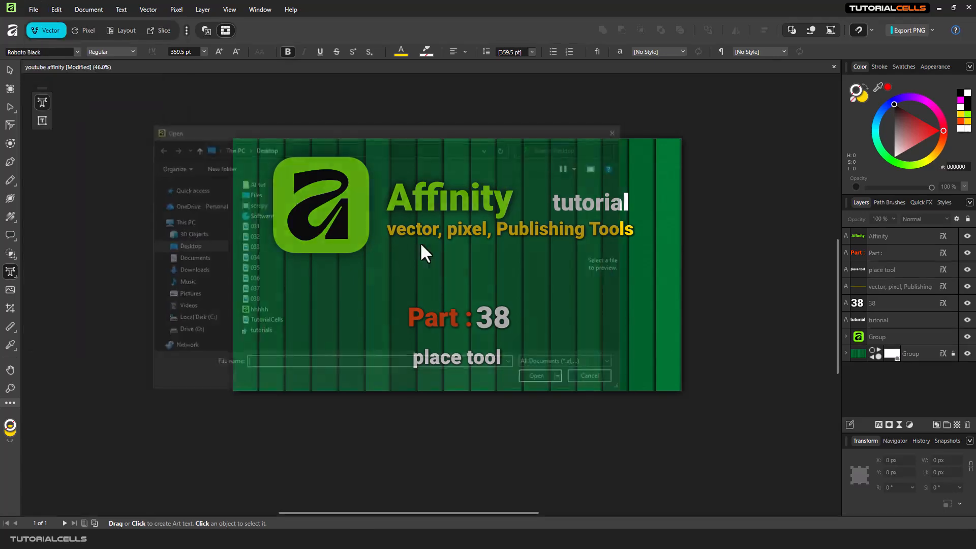
pyautogui.doubleClick(251, 321)
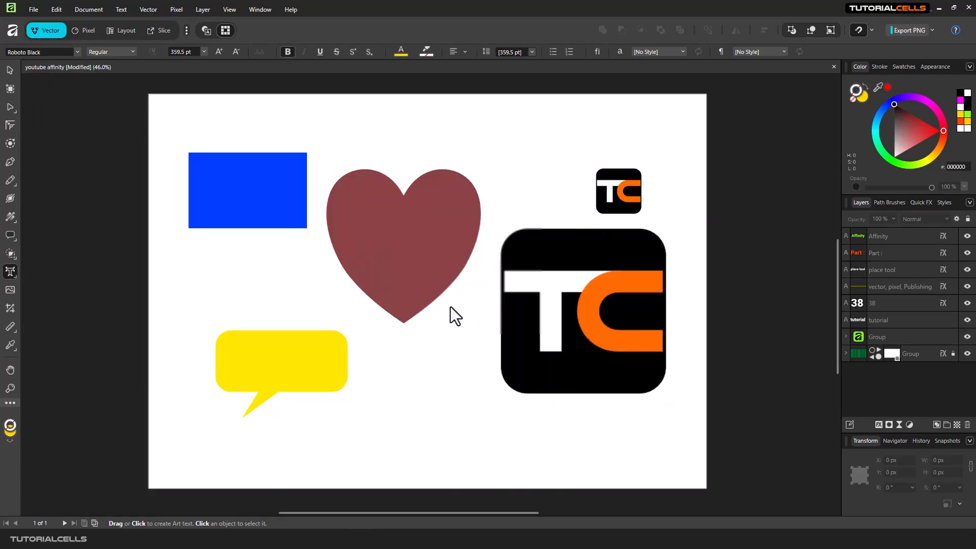
pyautogui.click(521, 173)
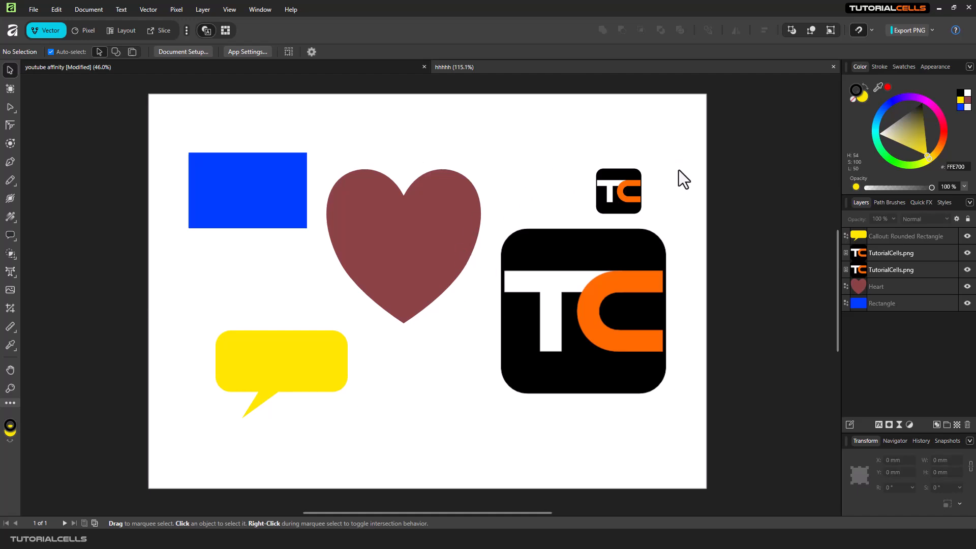
# Shift the large TC logo left to X about 180 mm, and look at the file choice for replacing its image without picking one.
pyautogui.click(621, 267)
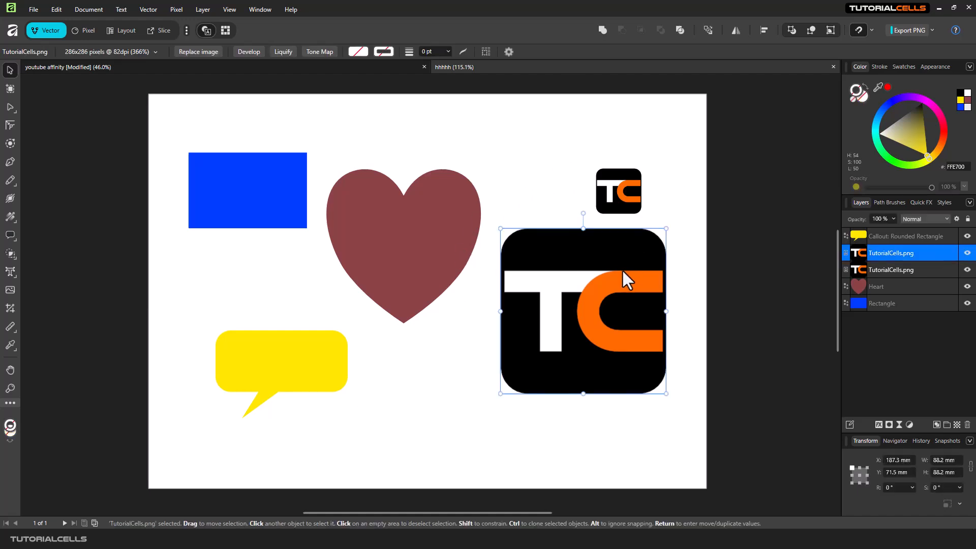
pyautogui.moveTo(616, 276); pyautogui.dragTo(603, 273)
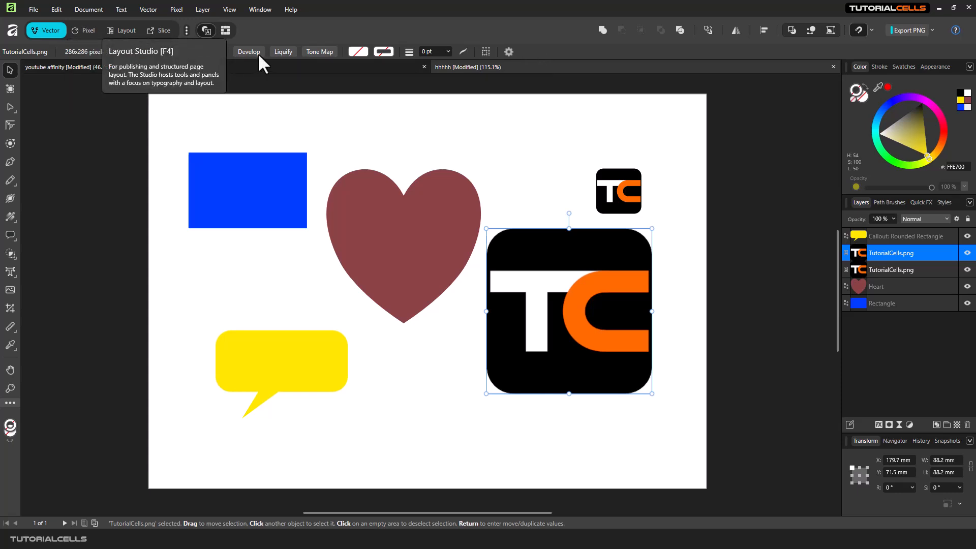
pyautogui.click(194, 52)
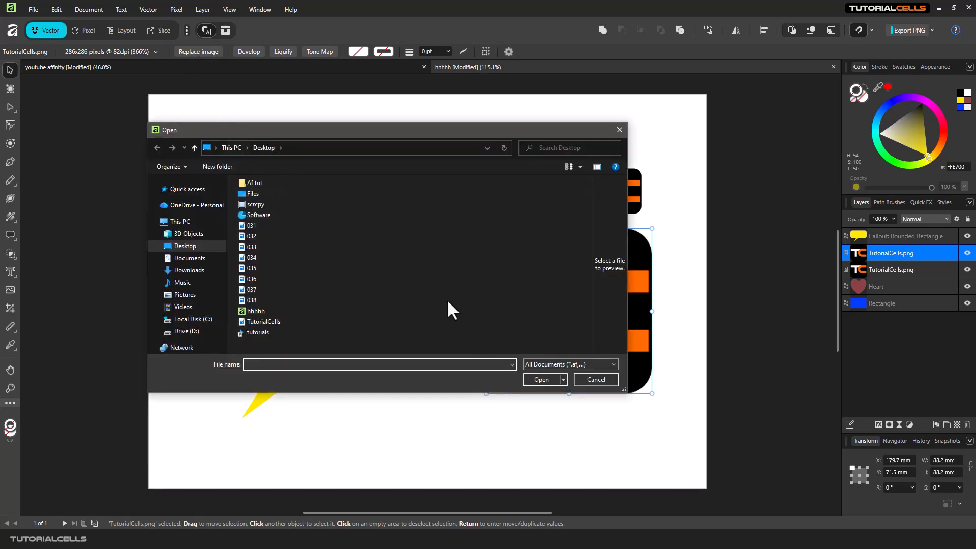
pyautogui.click(608, 382)
pyautogui.moveTo(593, 338); pyautogui.dragTo(587, 328)
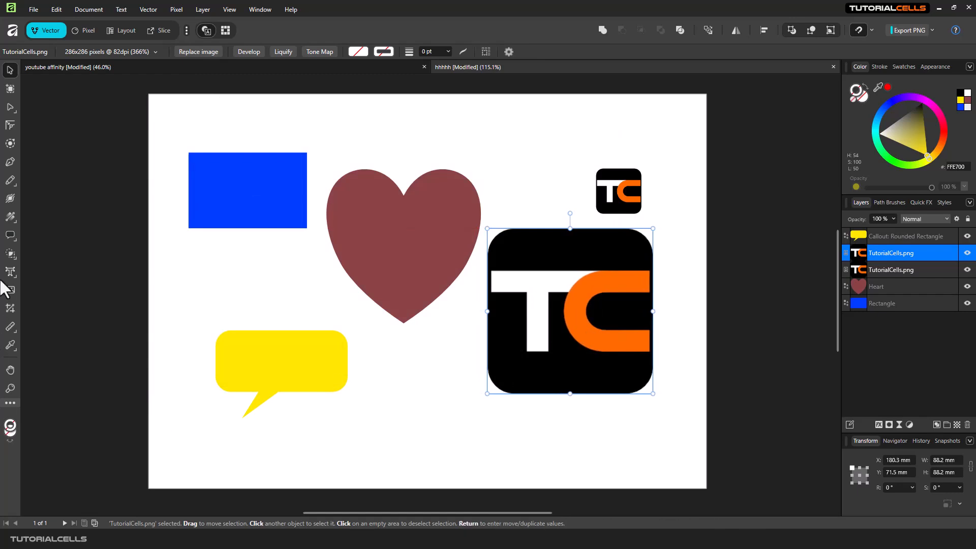